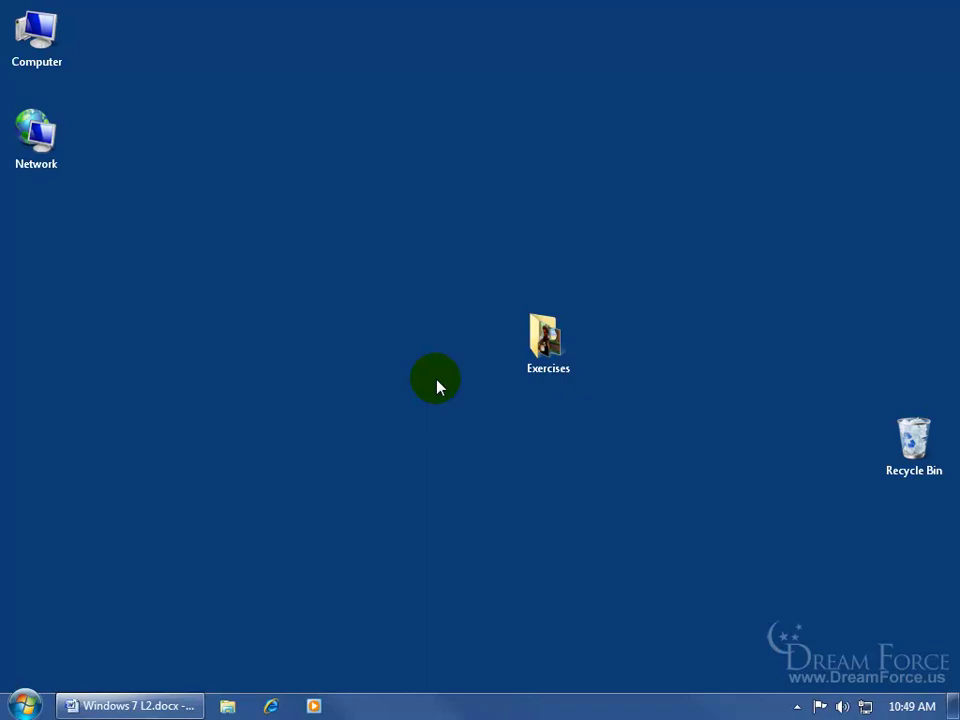
Search the Control Panel for "problem", launch the tool that records steps to reproduce a problem, and close the Control Panel.
{"action": "left_click", "coordinate": [24, 706]}
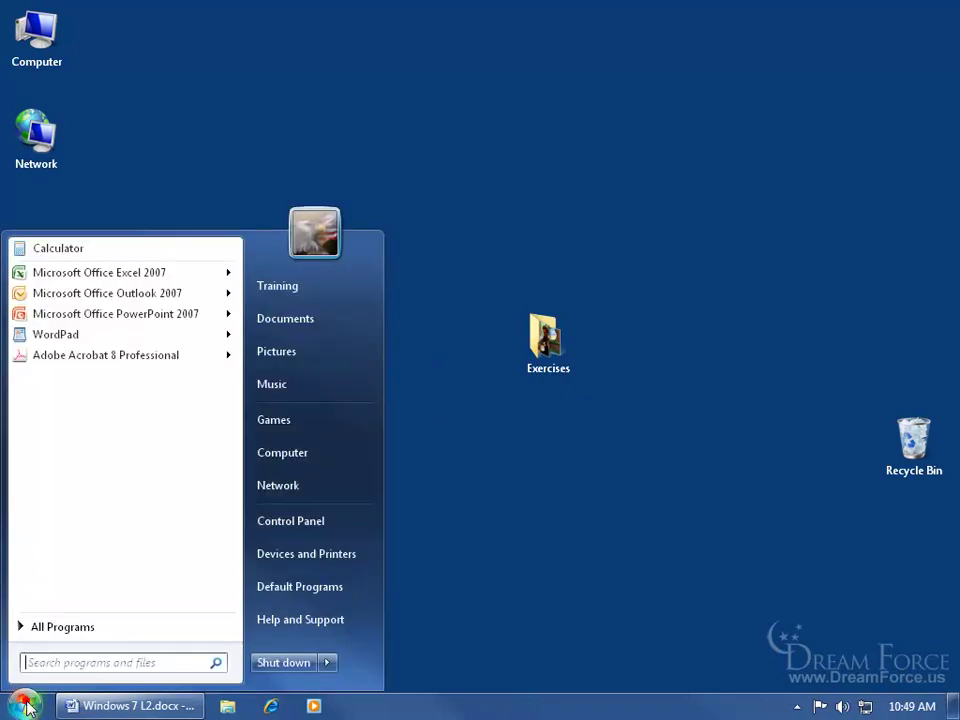
{"action": "left_click", "coordinate": [285, 524]}
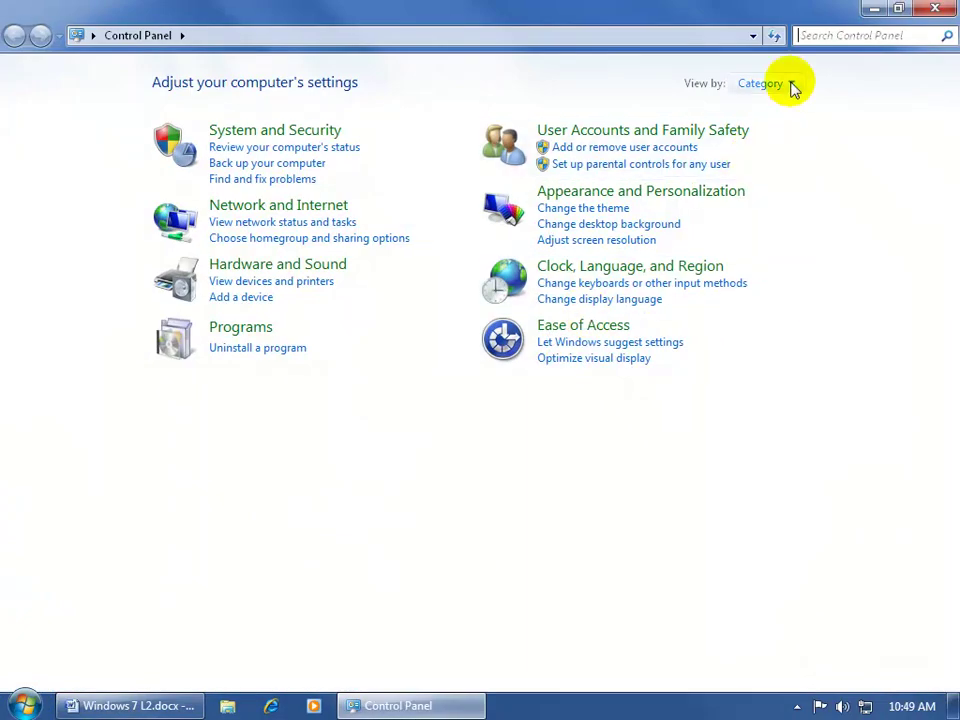
{"action": "left_click", "coordinate": [825, 35]}
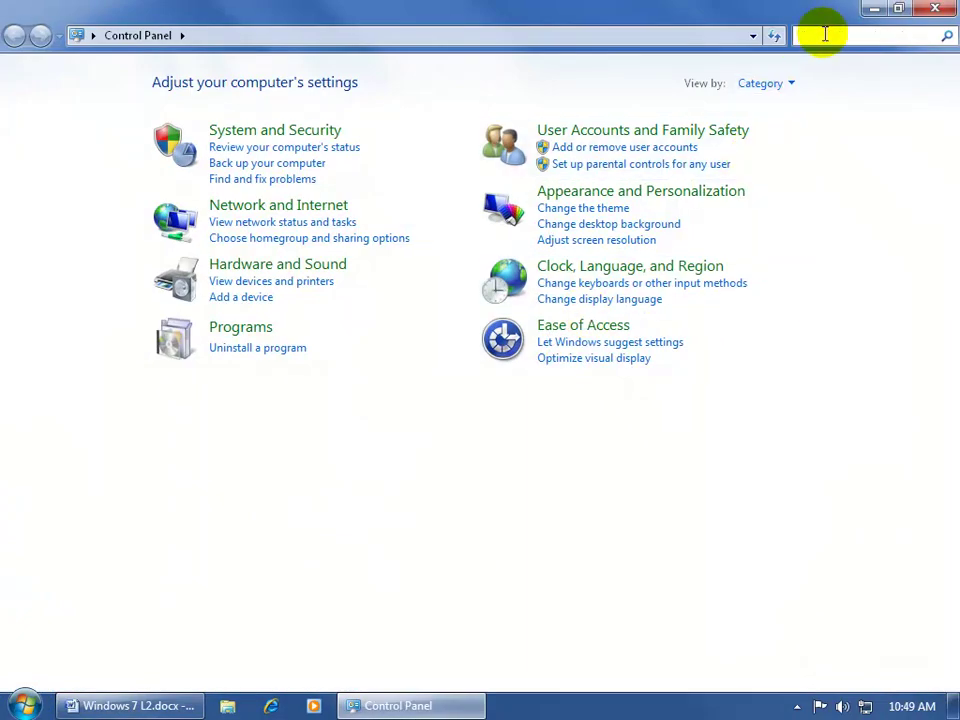
{"action": "type", "text": "problem"}
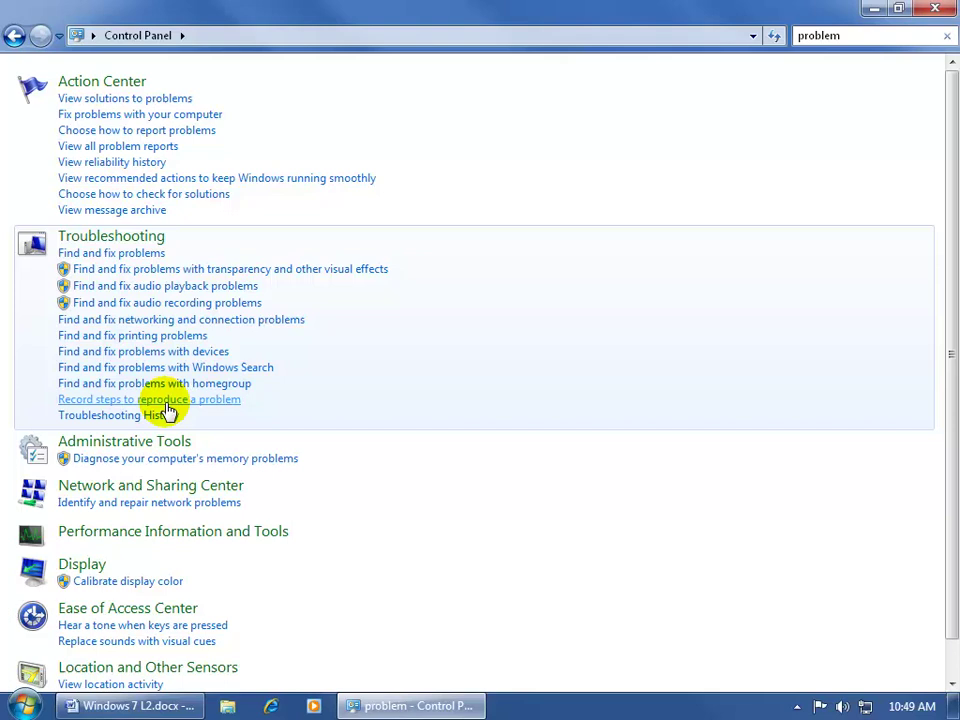
{"action": "left_click", "coordinate": [166, 400]}
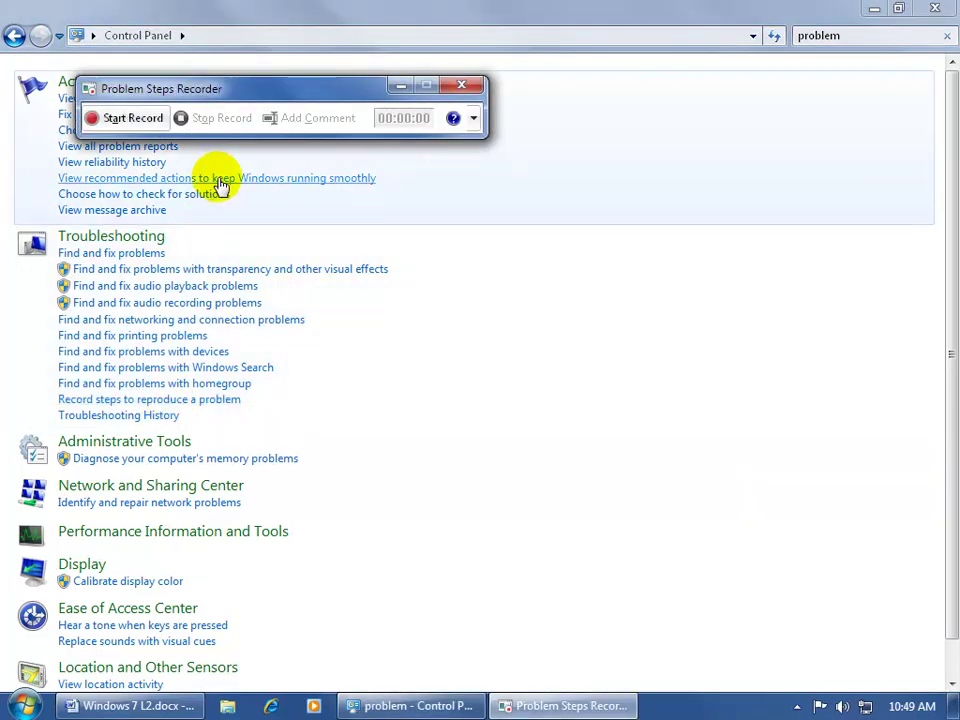
{"action": "left_click", "coordinate": [935, 8]}
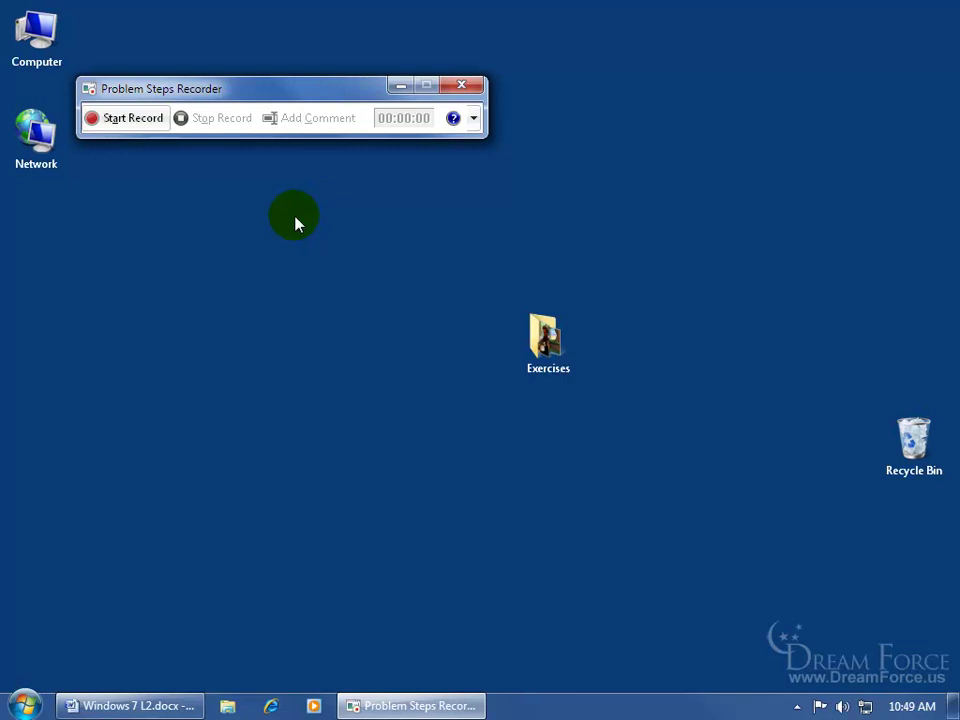
Start a recording that captures opening Castle.jpg from the desktop's Exercises folder and clicking in the picture viewer.
{"action": "left_click", "coordinate": [139, 119]}
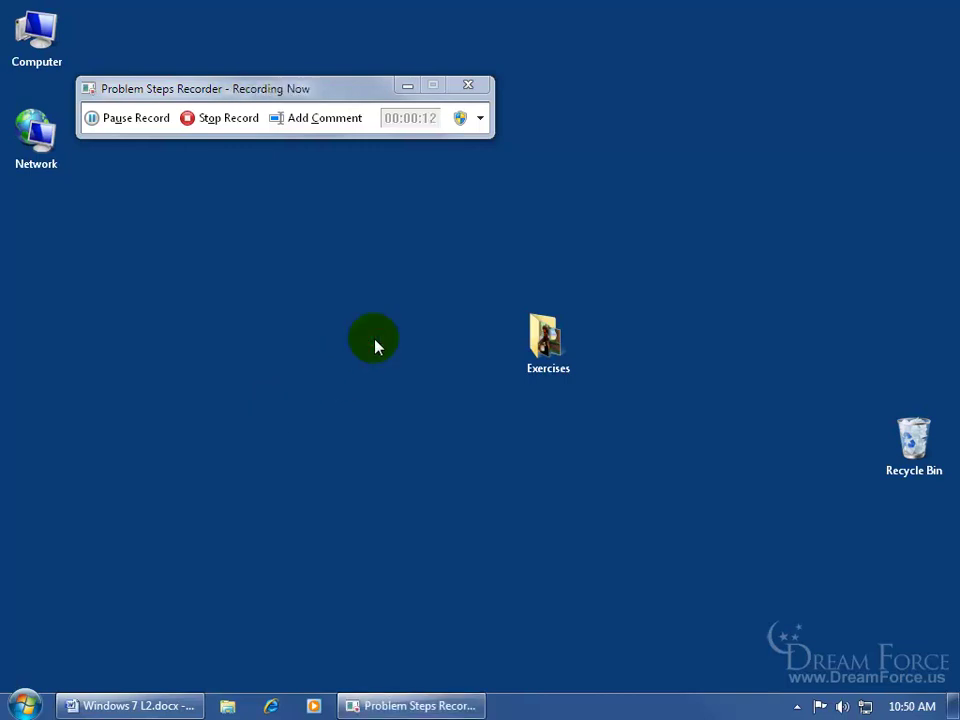
{"action": "left_click", "coordinate": [560, 352]}
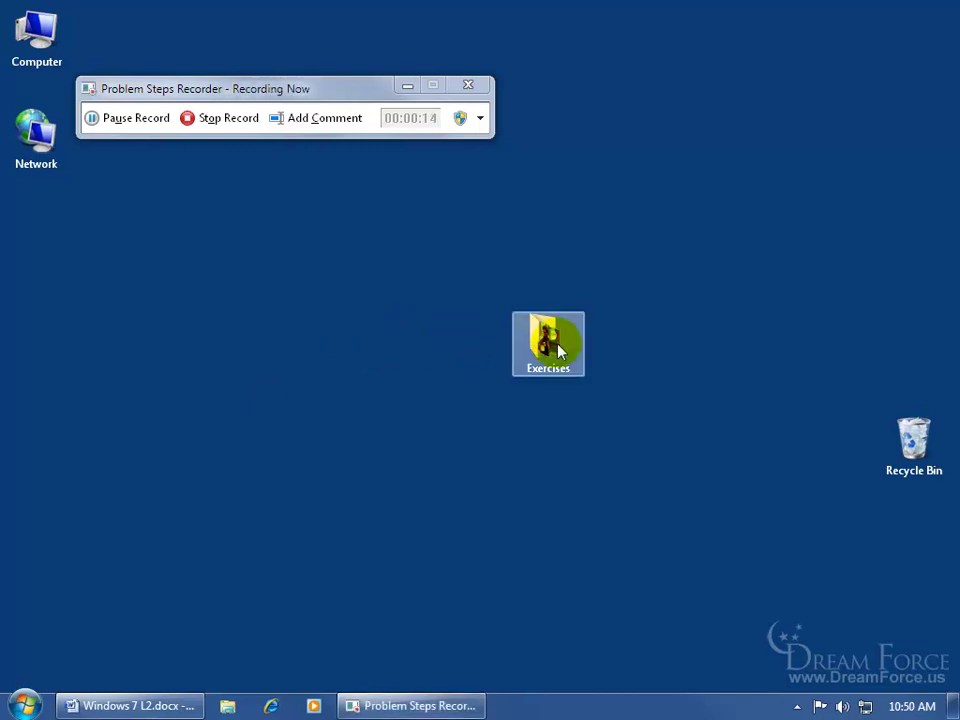
{"action": "double_click", "coordinate": [560, 352]}
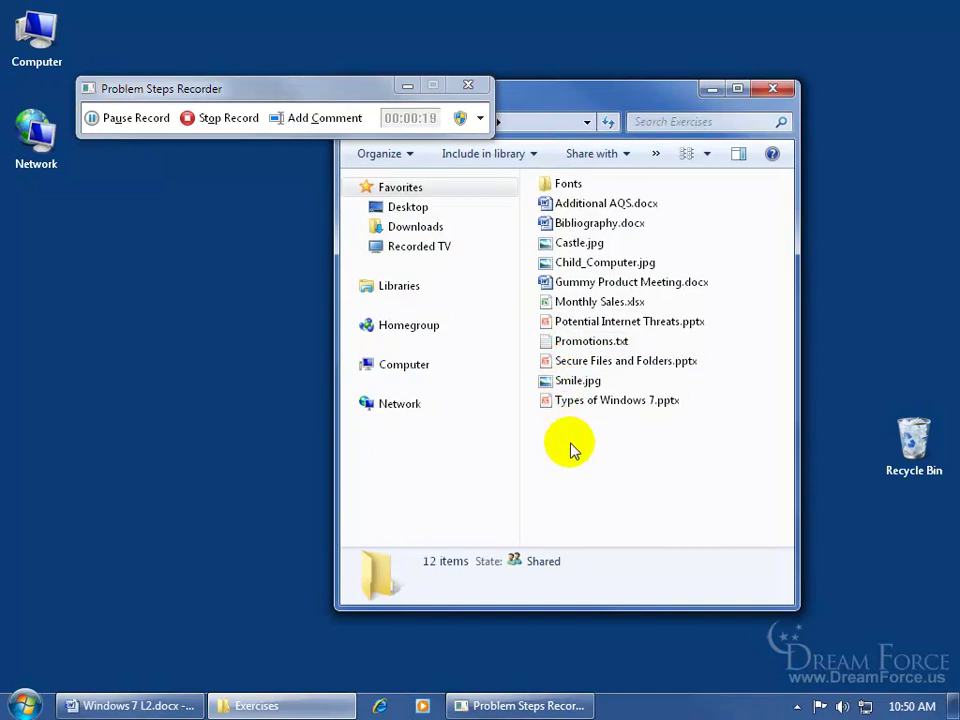
{"action": "left_click", "coordinate": [618, 448]}
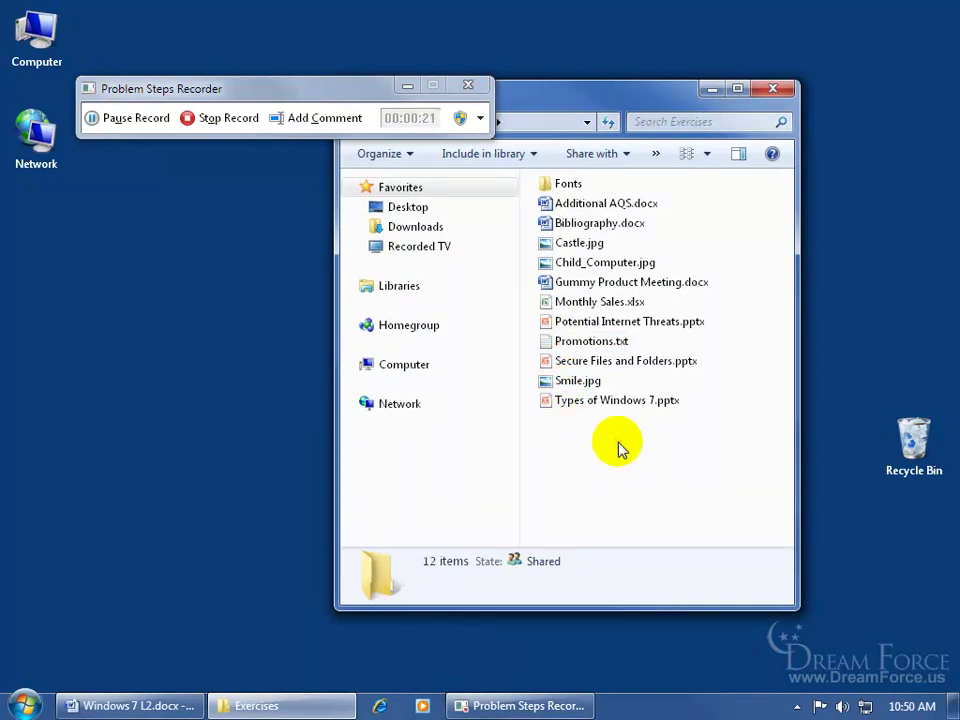
{"action": "left_click", "coordinate": [619, 459]}
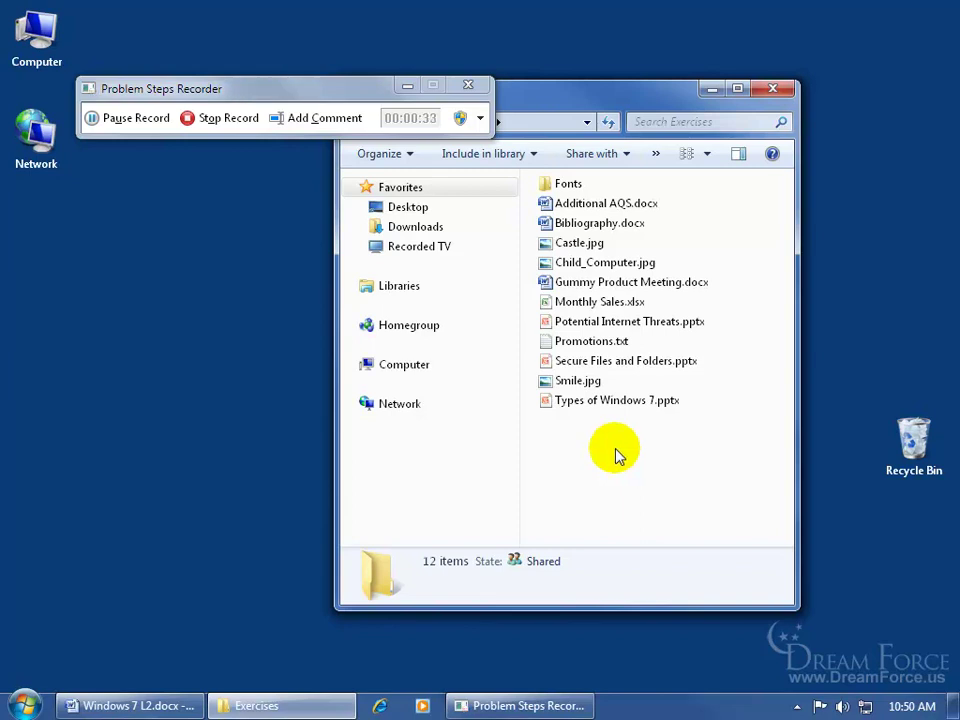
{"action": "double_click", "coordinate": [572, 242]}
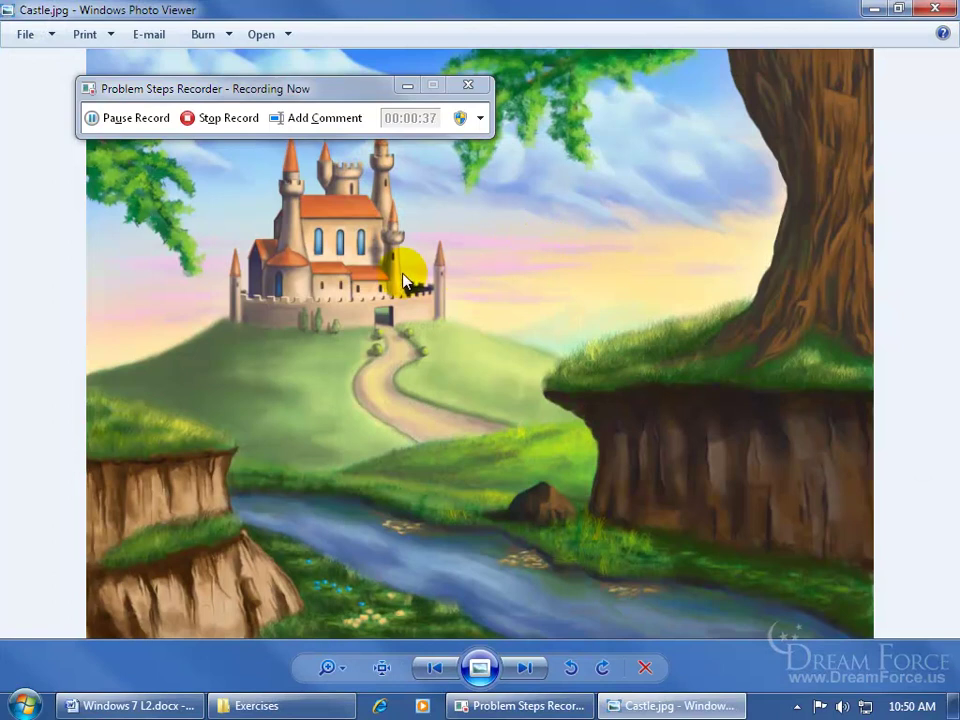
{"action": "left_click", "coordinate": [891, 158]}
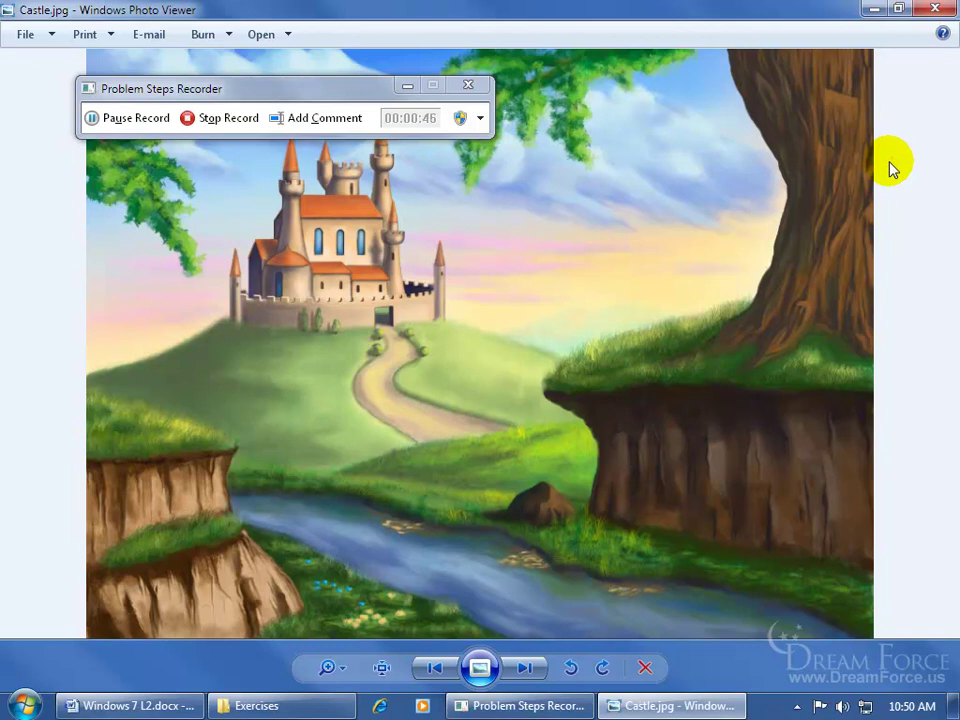
Add the comment "See! This is the error that happens when I click on the image, after I opened the image up." to the recording.
{"action": "left_click", "coordinate": [322, 119]}
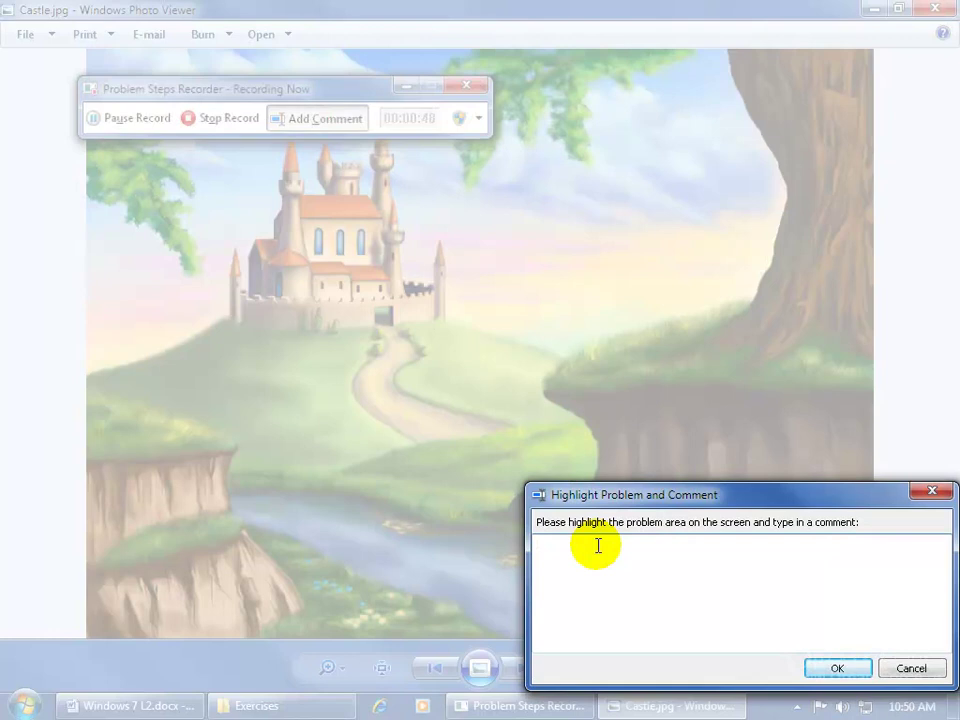
{"action": "type", "text": "S"}
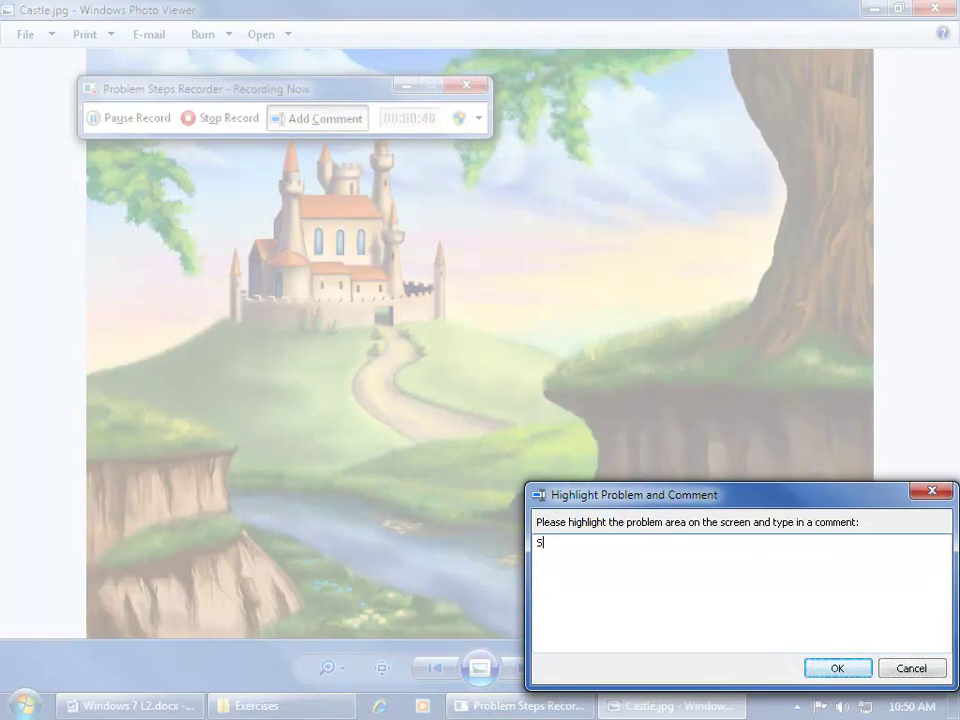
{"action": "type", "text": "ee!  This is the error that happens when I click on the image, after I opened the image up."}
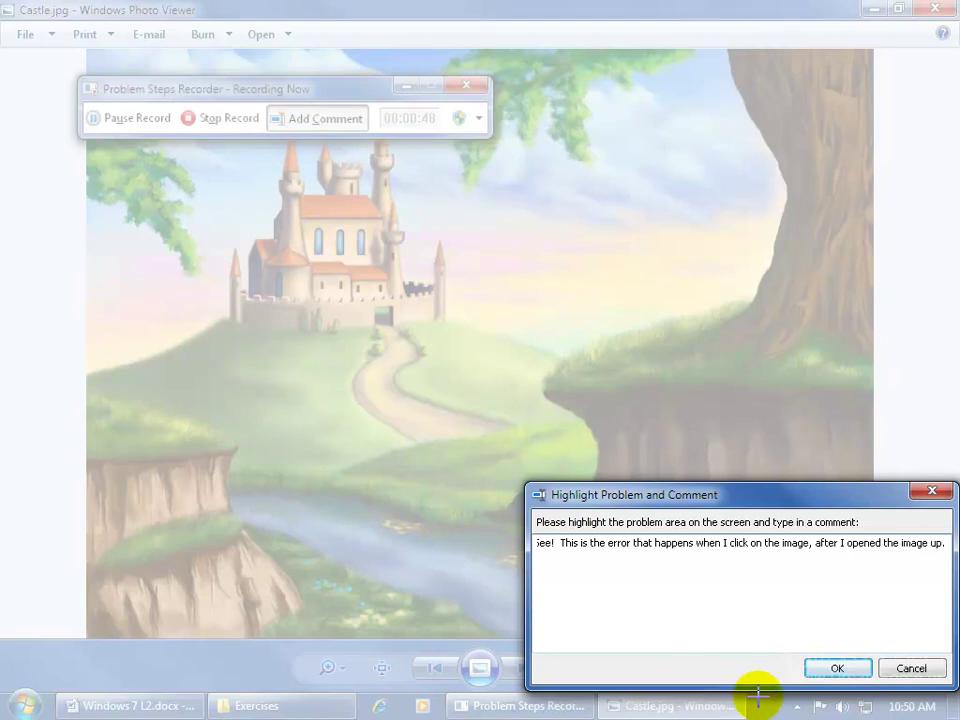
{"action": "left_click", "coordinate": [840, 670]}
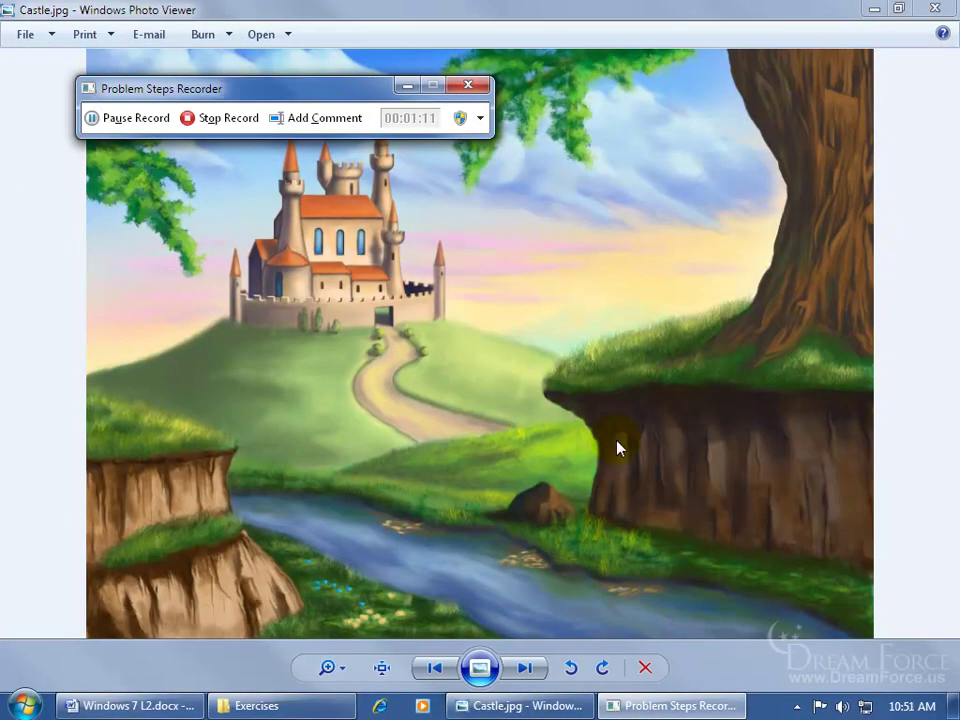
Stop the recording and save it to the Desktop as a ZIP file named Image Error.
{"action": "left_click", "coordinate": [221, 119]}
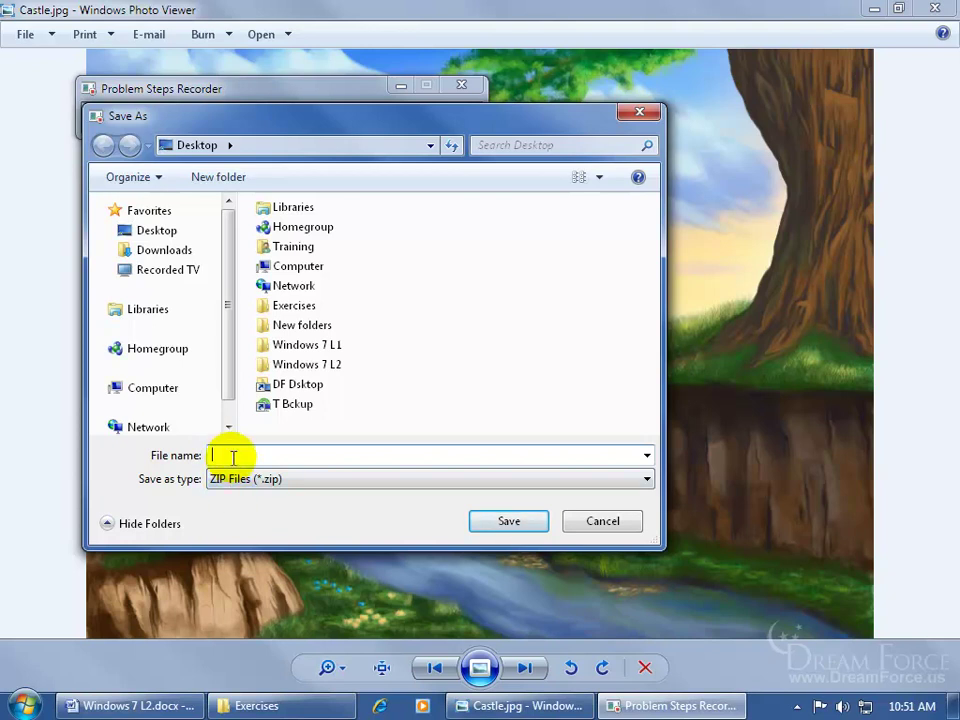
{"action": "type", "text": "Image Error"}
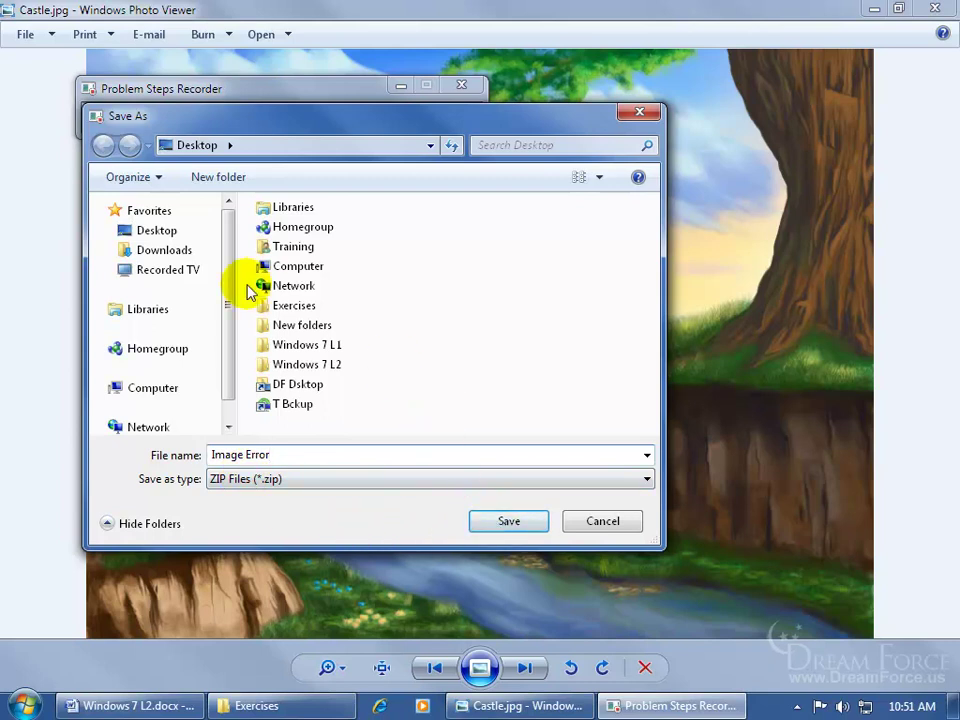
{"action": "left_click", "coordinate": [148, 230]}
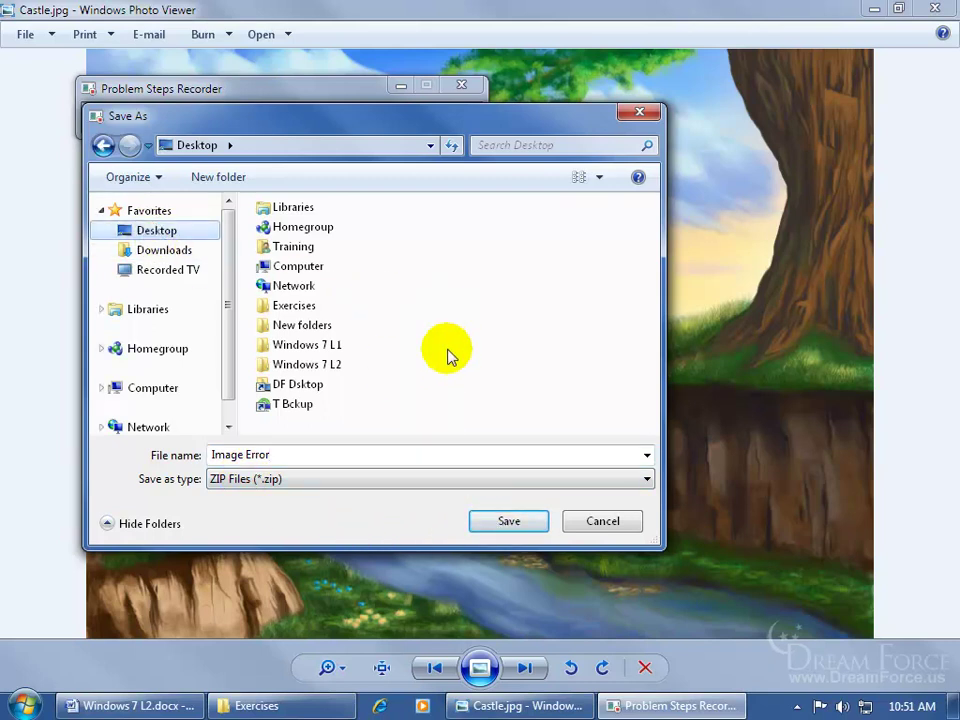
{"action": "left_click", "coordinate": [508, 528]}
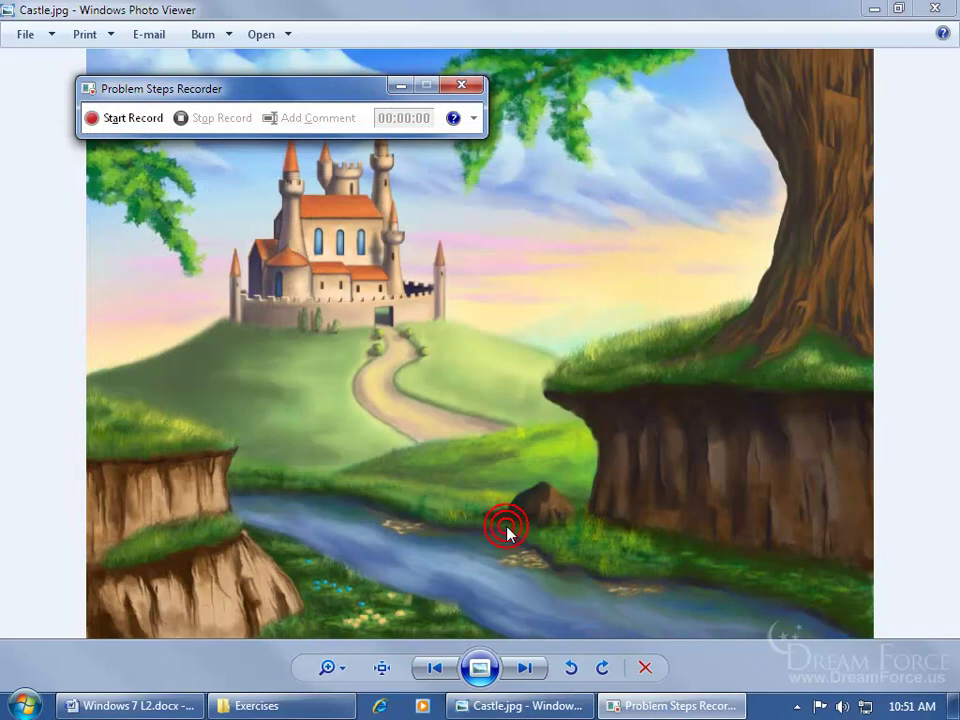
Close the Problem Steps Recorder, the Castle.jpg picture and the Exercises folder window.
{"action": "left_click", "coordinate": [452, 89]}
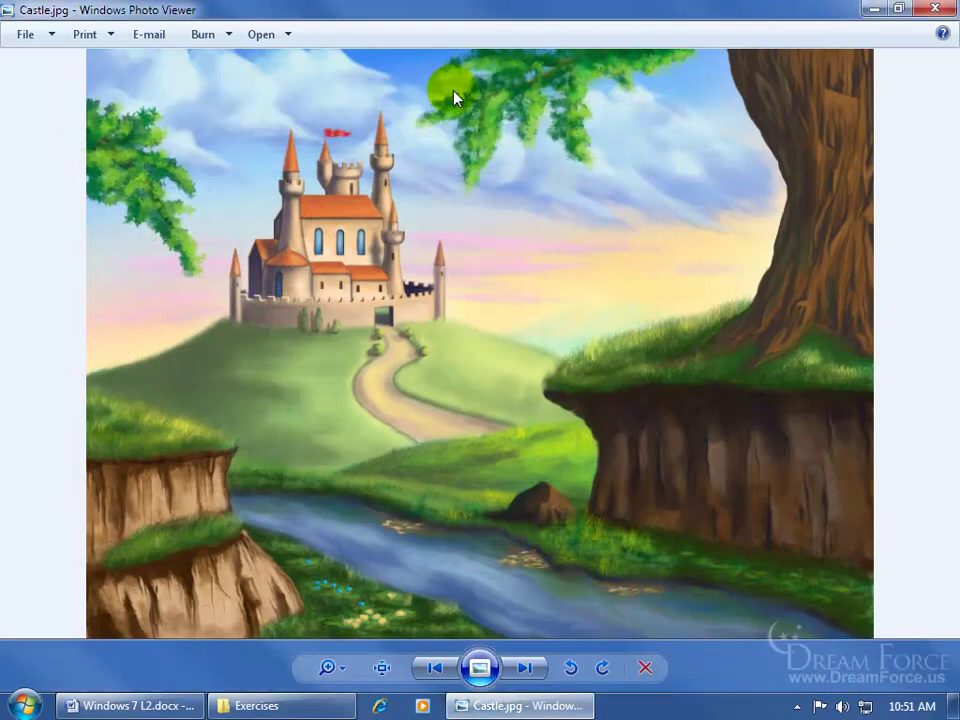
{"action": "left_click", "coordinate": [932, 14]}
{"action": "left_click", "coordinate": [773, 89]}
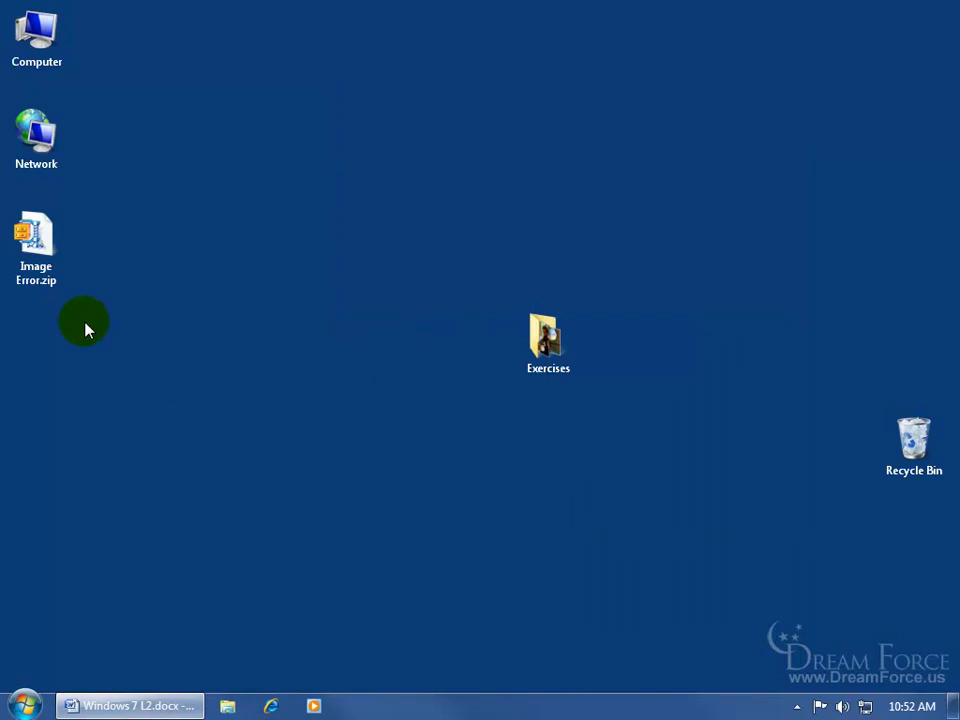
Open Image Error.zip from the desktop in WinZip's Classic interface, dismissing the update check.
{"action": "double_click", "coordinate": [38, 242]}
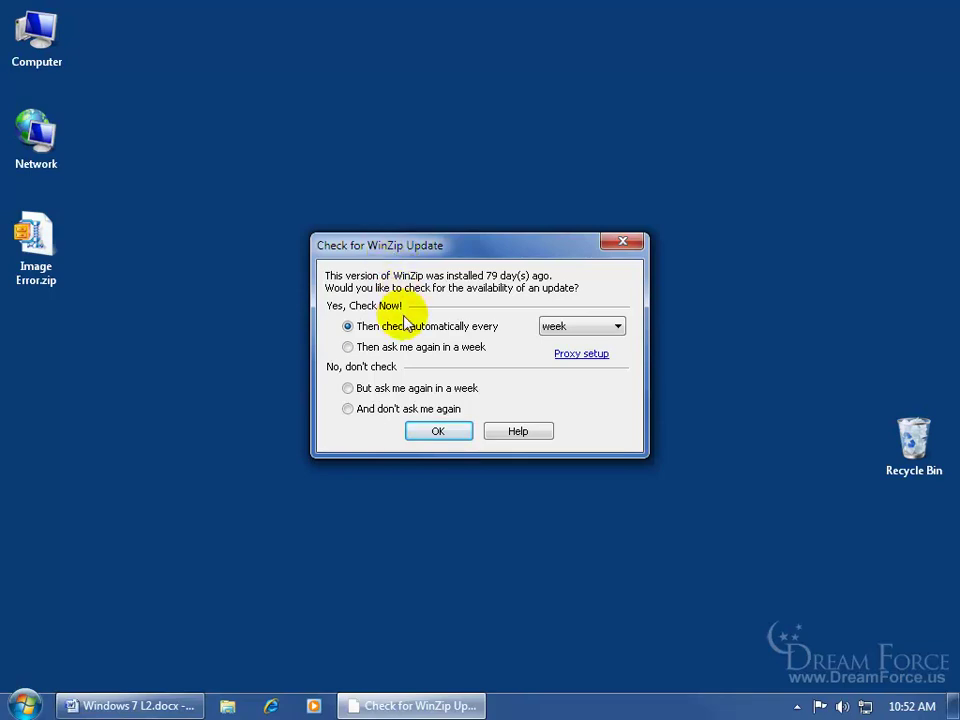
{"action": "left_click", "coordinate": [624, 243]}
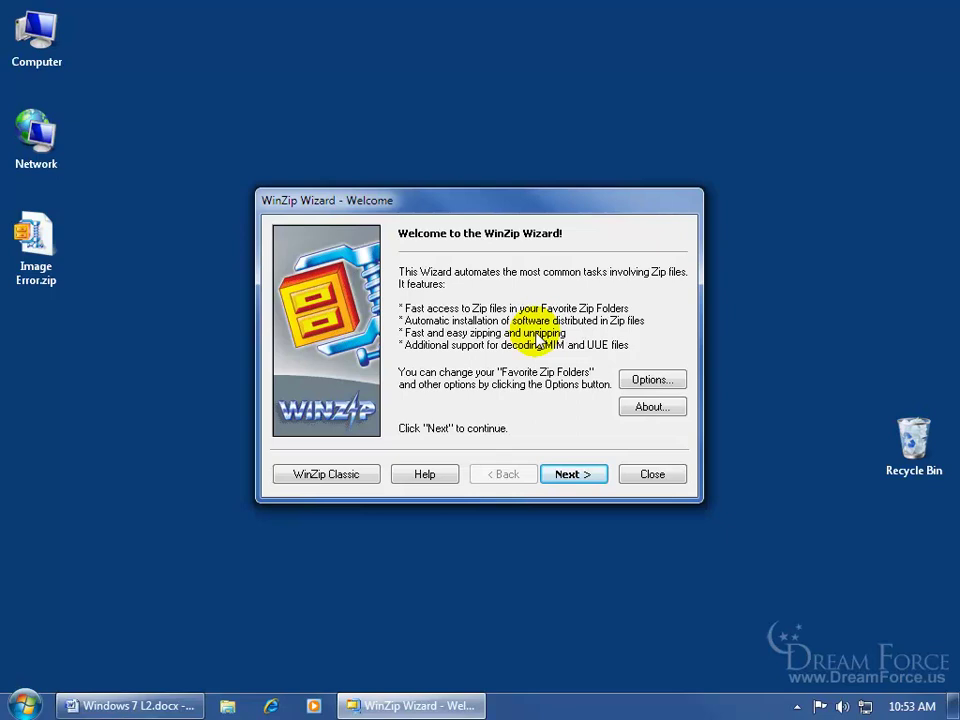
{"action": "left_click", "coordinate": [358, 476]}
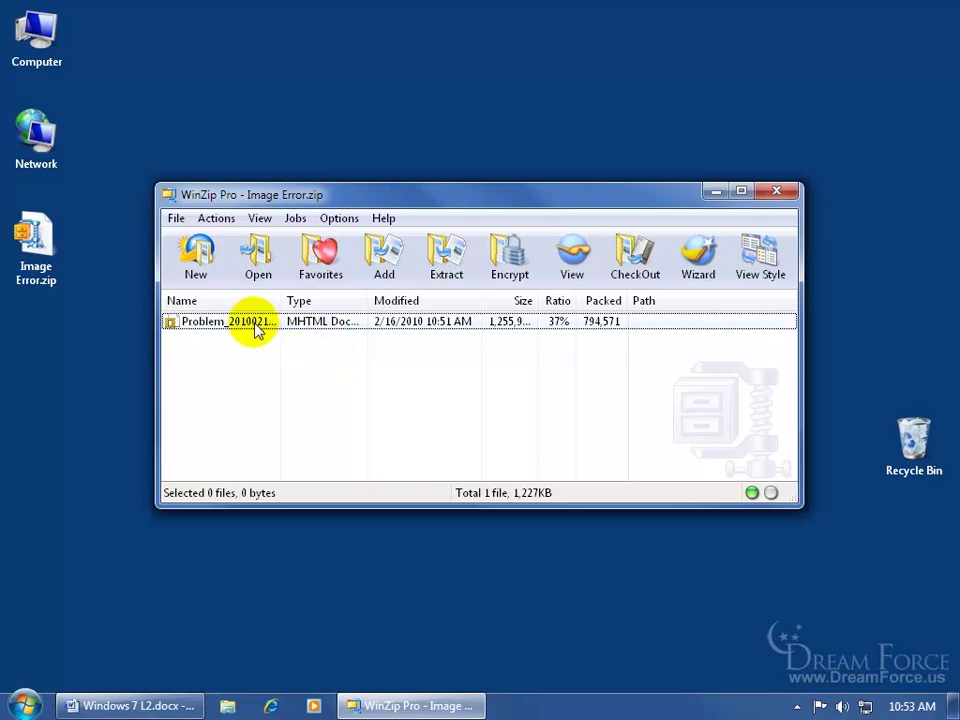
Extract the MHTML problem report onto the desktop and close WinZip, choosing the Classic interface for the next start.
{"action": "left_click_drag", "start_coordinate": [255, 330], "coordinate": [448, 560]}
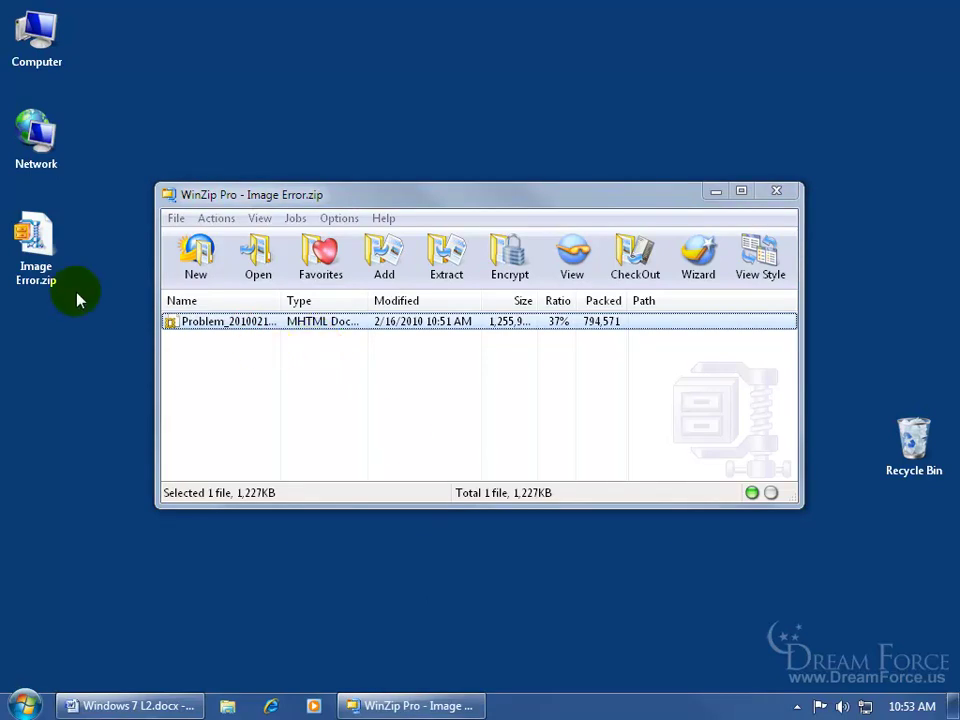
{"action": "left_click", "coordinate": [777, 192]}
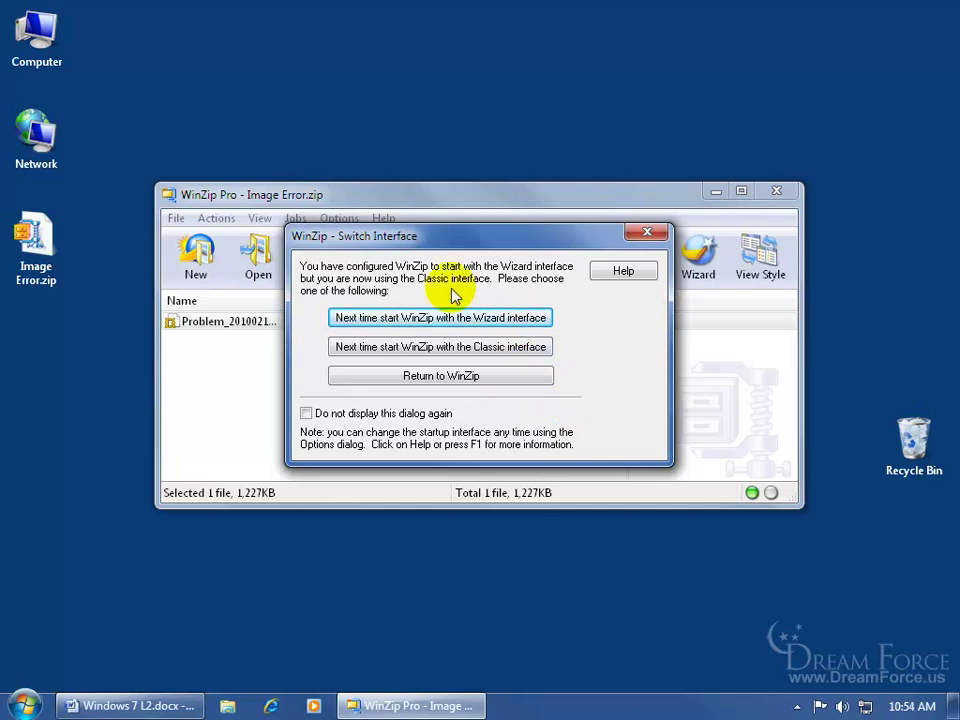
{"action": "left_click", "coordinate": [469, 349]}
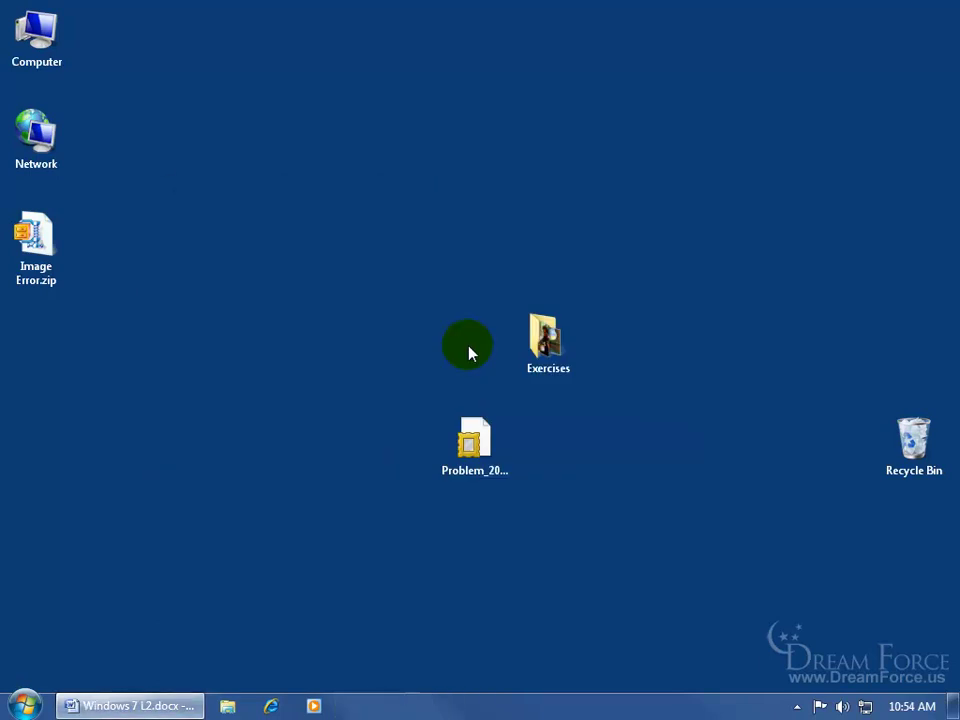
Open the extracted Problem_20100216_1051.mht report and review the recorded steps down to the user comment.
{"action": "left_click", "coordinate": [473, 415]}
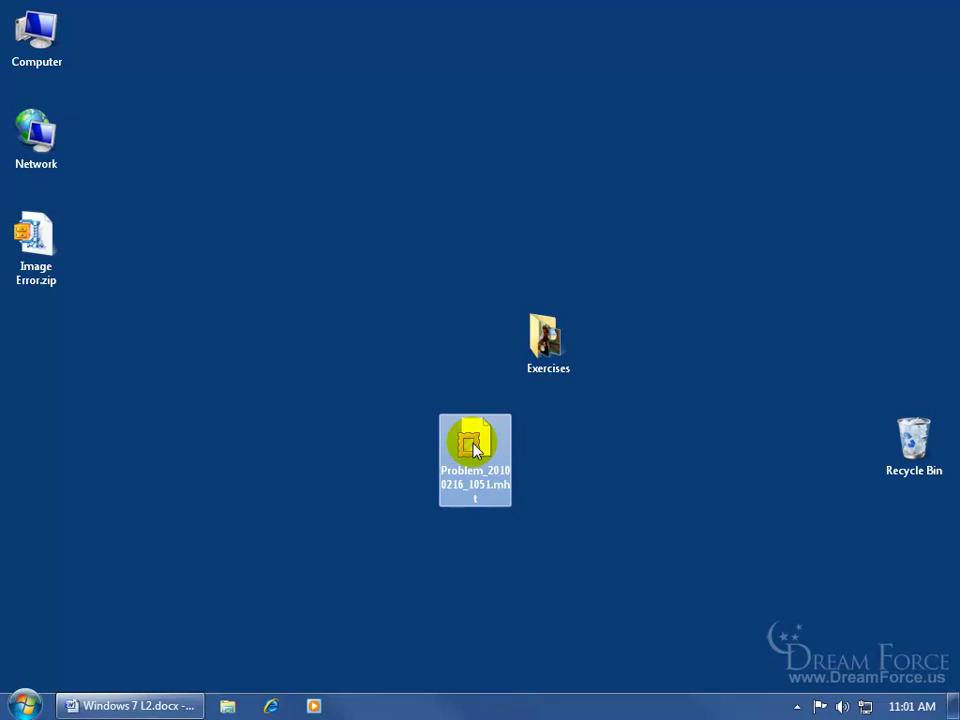
{"action": "double_click", "coordinate": [475, 448]}
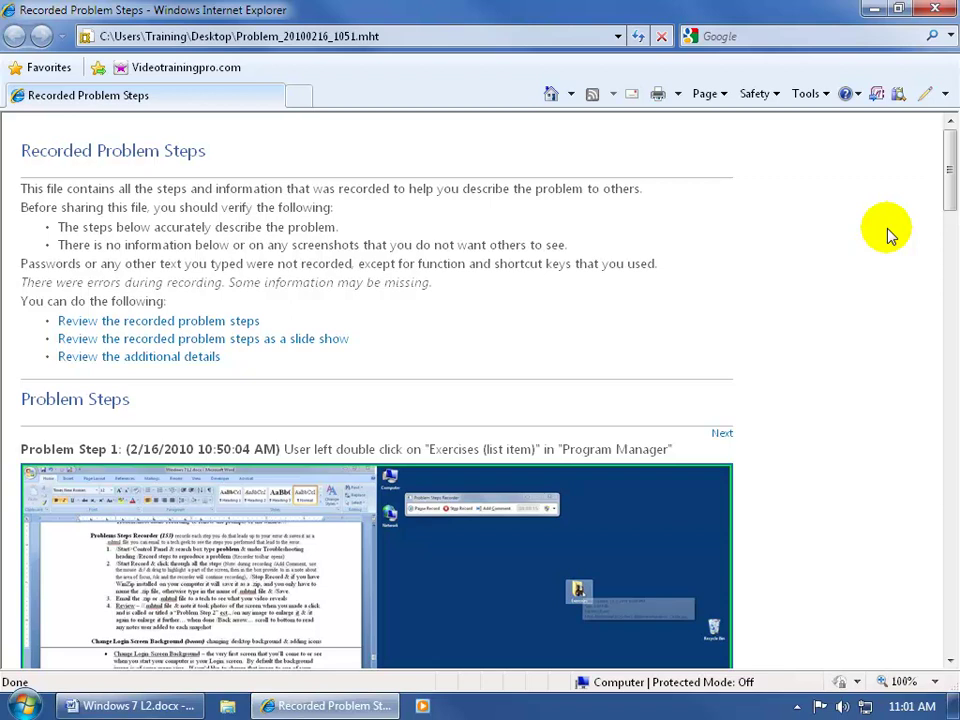
{"action": "left_click_drag", "start_coordinate": [949, 158], "coordinate": [840, 210]}
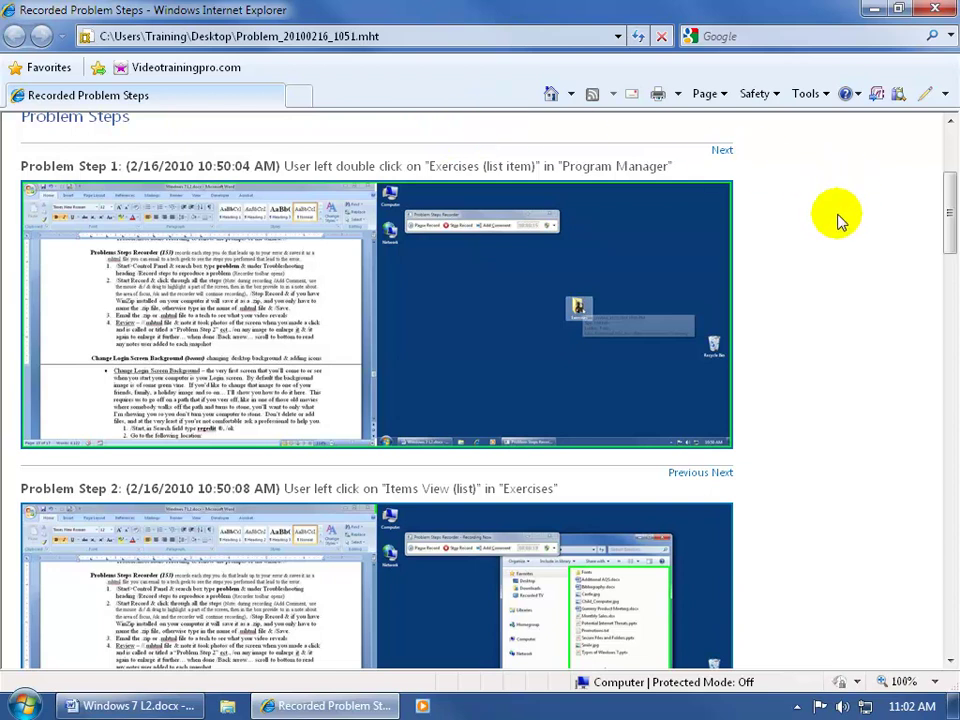
{"action": "left_click_drag", "start_coordinate": [943, 214], "coordinate": [943, 250]}
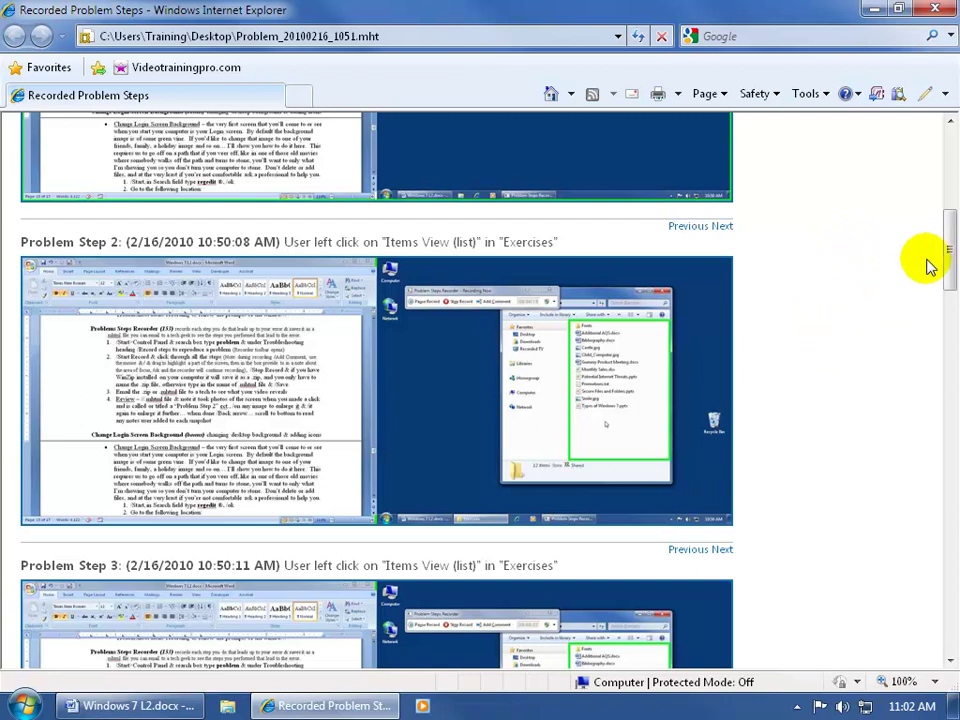
{"action": "left_click_drag", "start_coordinate": [951, 247], "coordinate": [949, 296]}
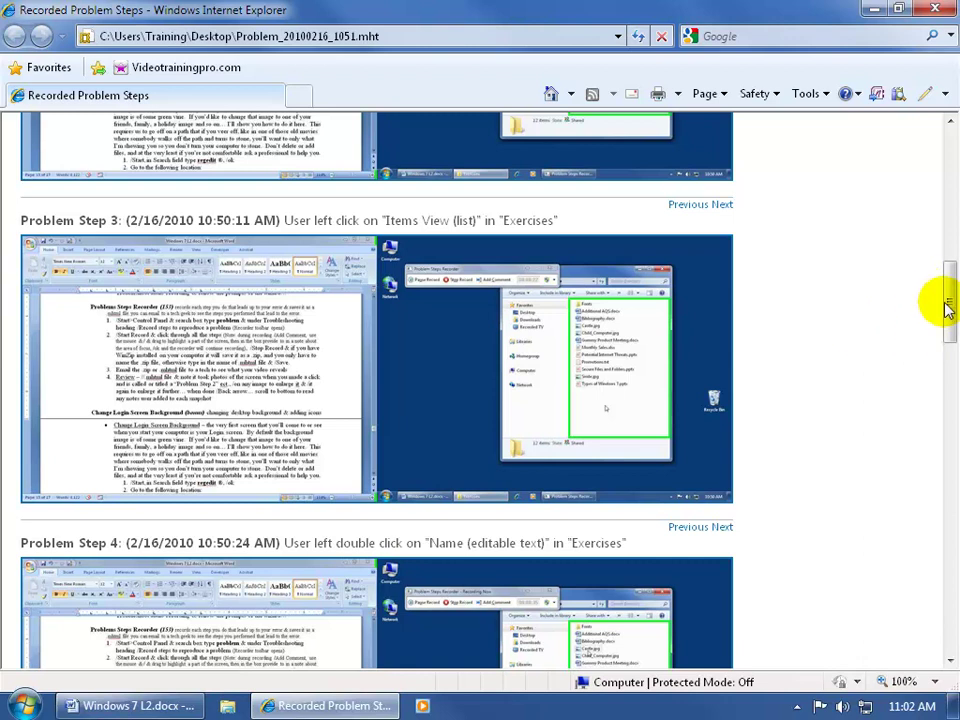
{"action": "left_click_drag", "start_coordinate": [948, 306], "coordinate": [932, 396]}
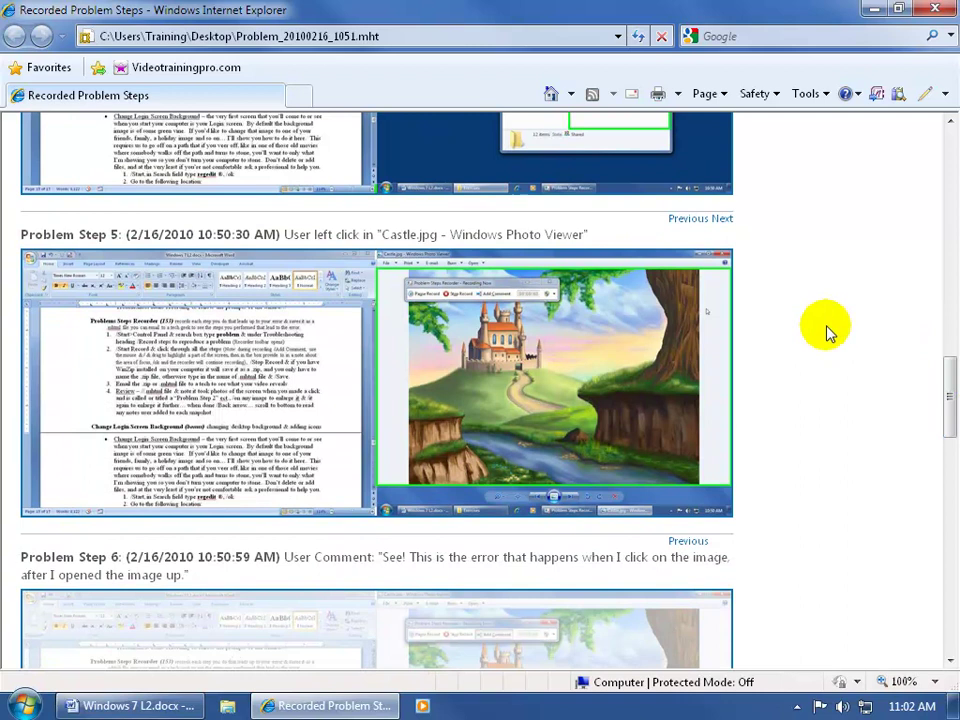
Review Problem Steps 4 to 6 in the recorded report, including the user comment, and read through the Additional Details section.
{"action": "left_click_drag", "start_coordinate": [939, 381], "coordinate": [917, 339]}
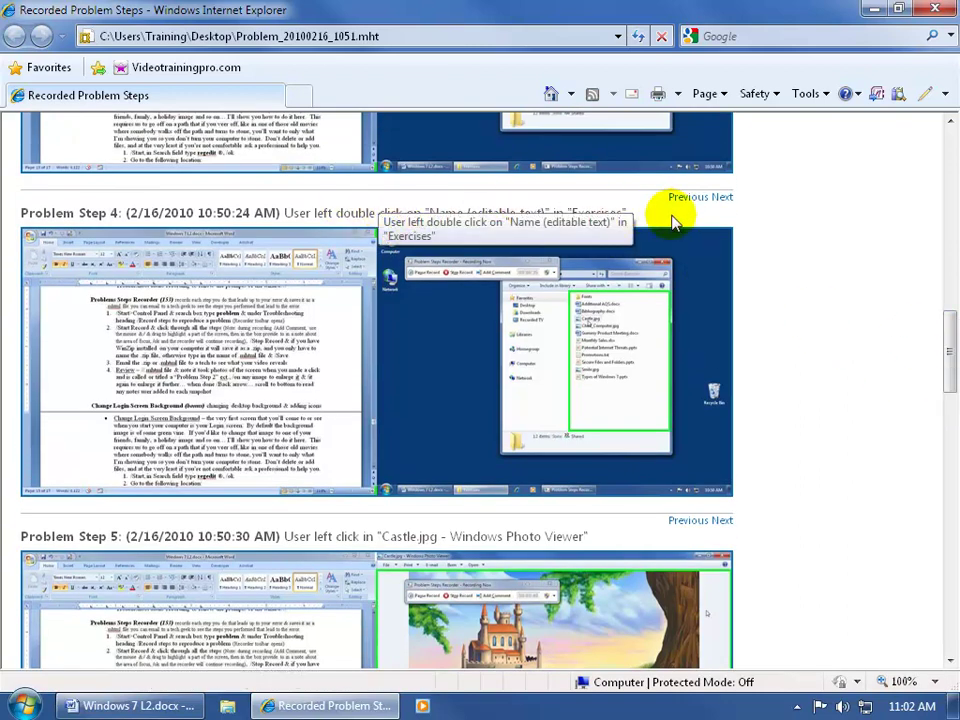
{"action": "left_click_drag", "start_coordinate": [950, 355], "coordinate": [950, 385]}
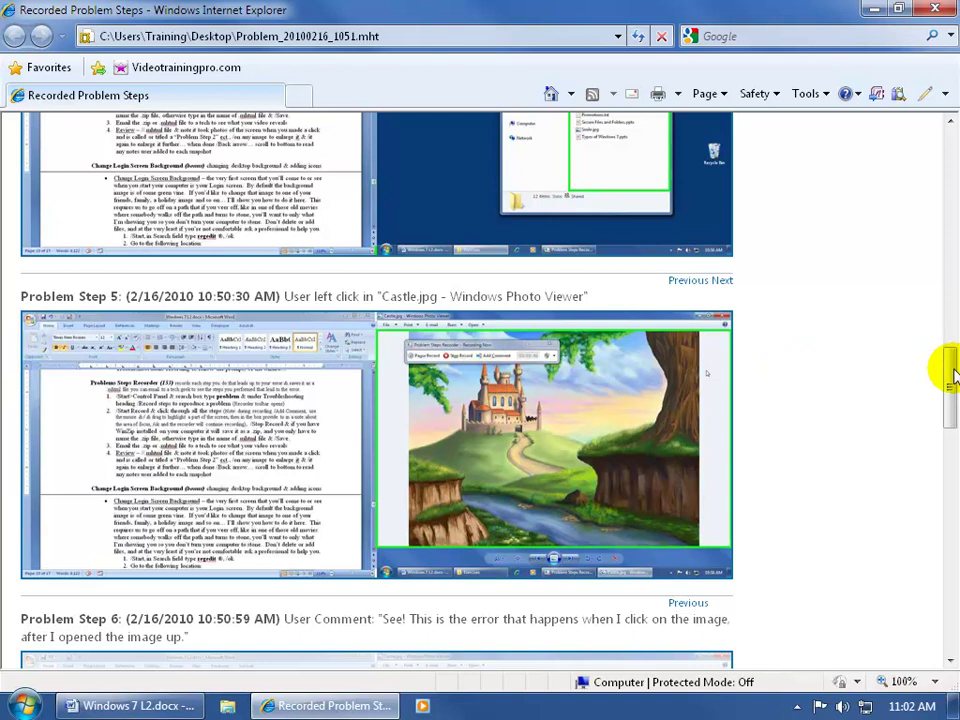
{"action": "left_click_drag", "start_coordinate": [950, 372], "coordinate": [936, 401]}
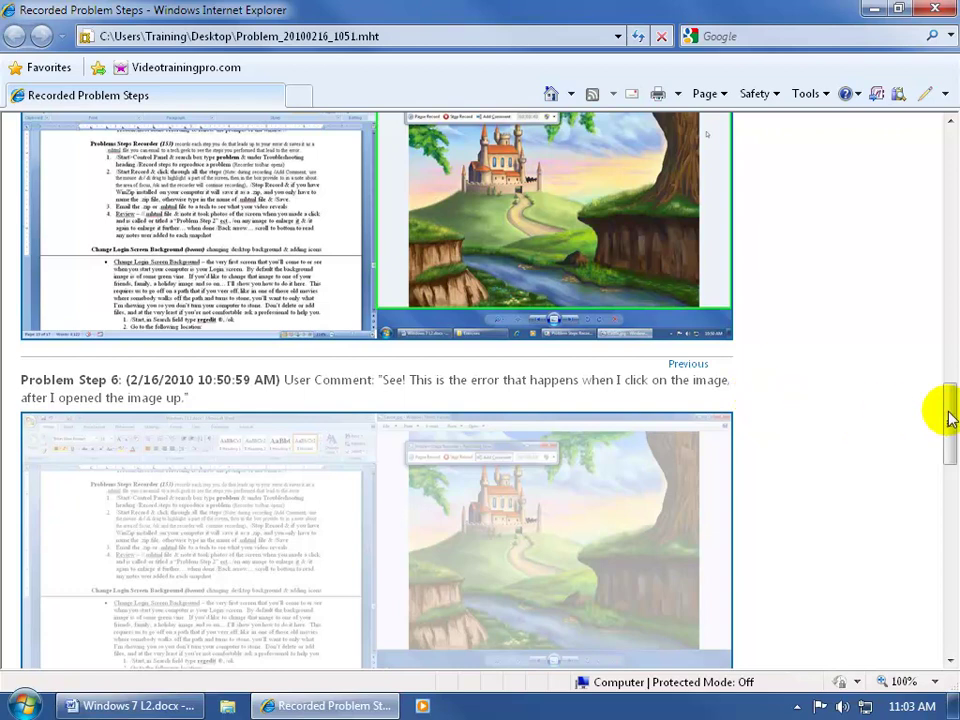
{"action": "left_click_drag", "start_coordinate": [946, 407], "coordinate": [951, 510]}
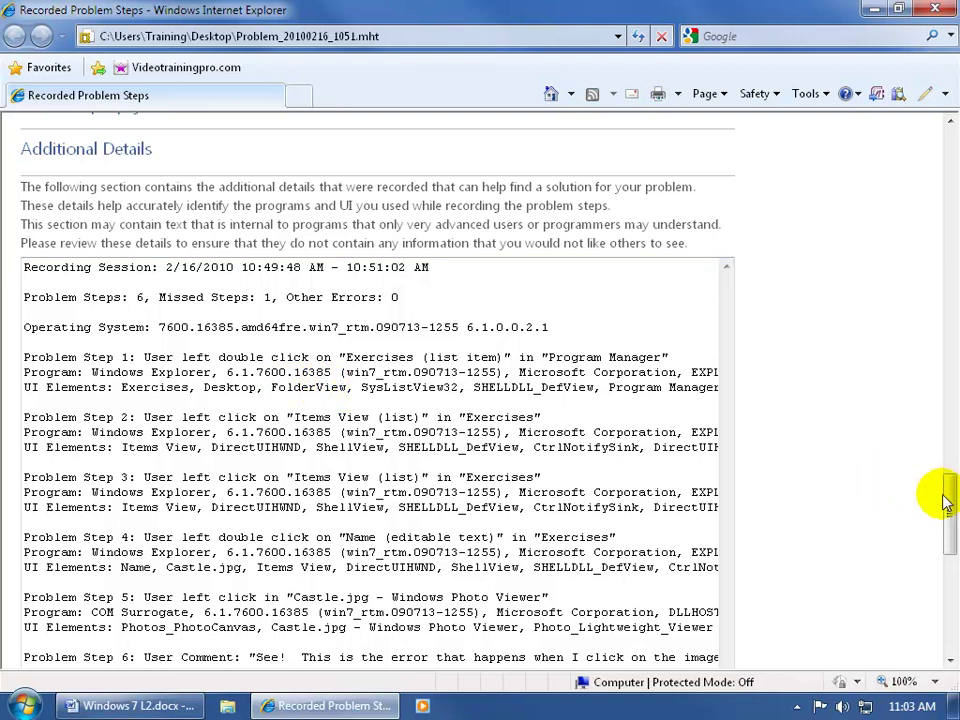
{"action": "scroll", "coordinate": [941, 495], "scroll_direction": "down", "scroll_amount": 2}
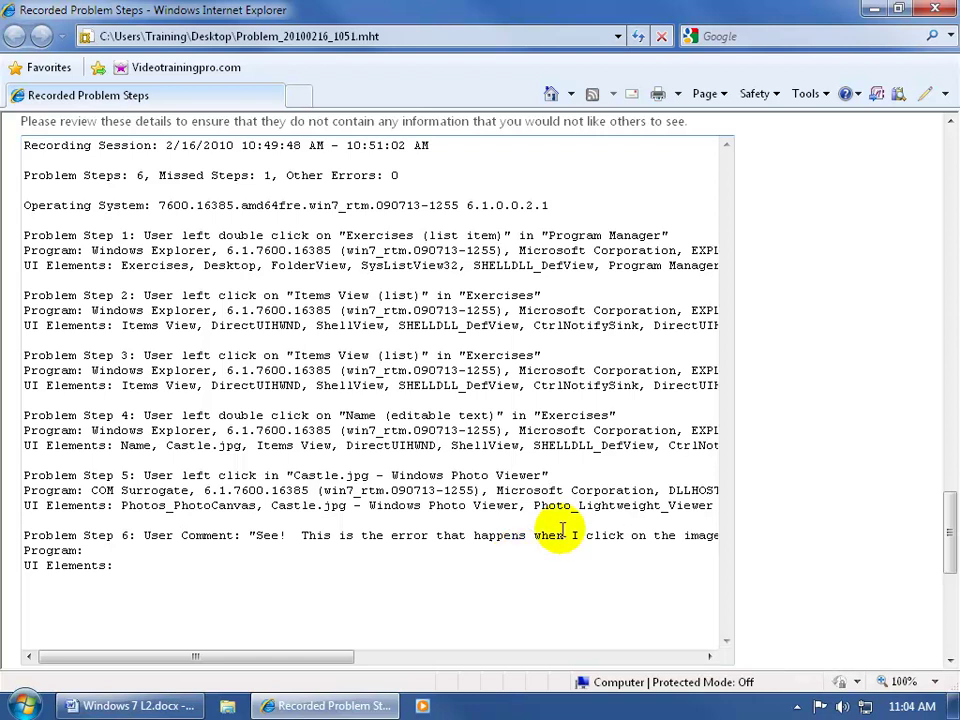
Close the Recorded Problem Steps report and return to the desktop with no file selected.
{"action": "left_click", "coordinate": [935, 10]}
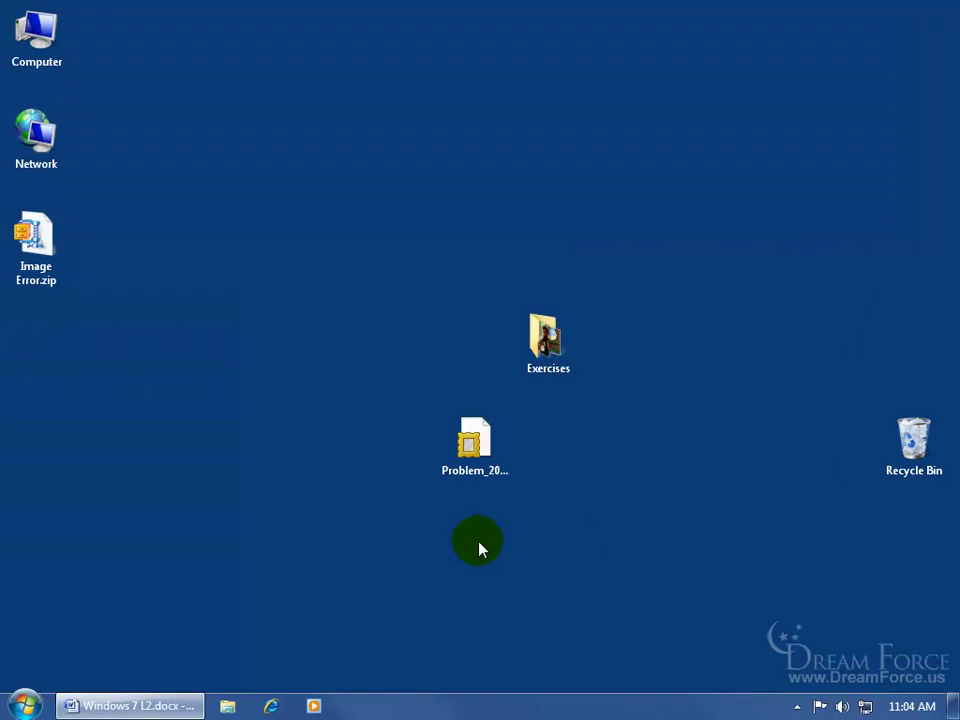
{"action": "left_click", "coordinate": [471, 458]}
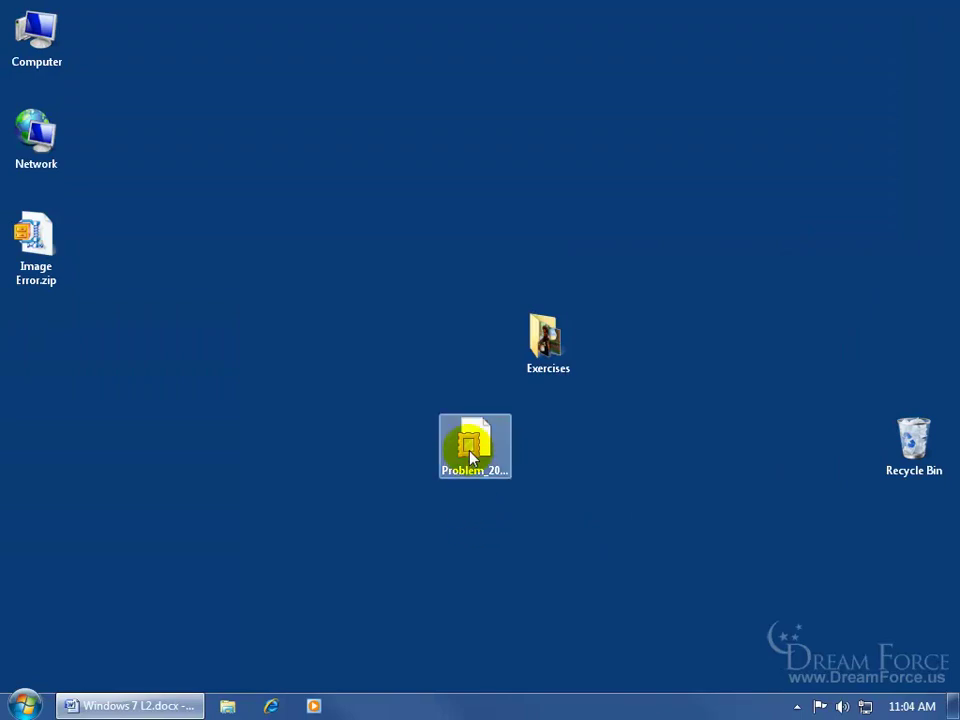
{"action": "left_click", "coordinate": [192, 368]}
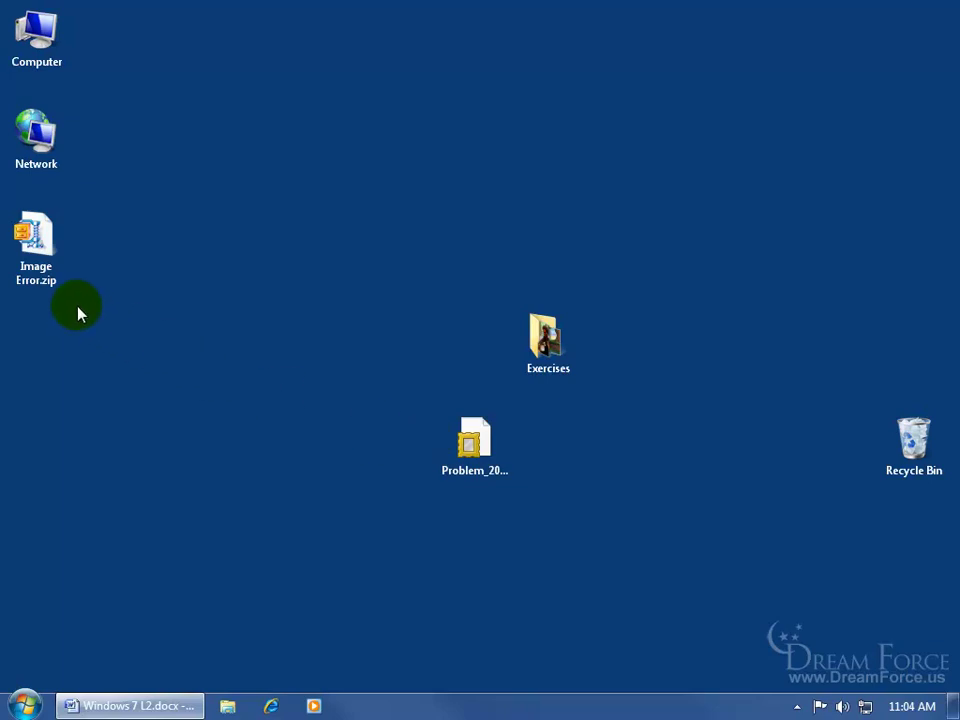